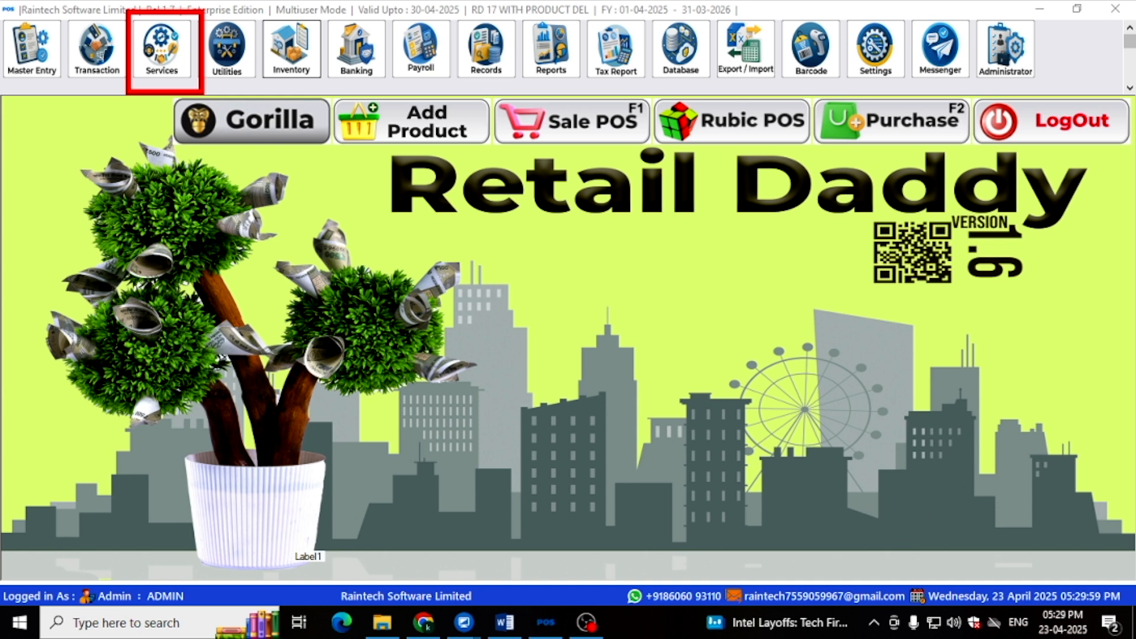
- Start a service record of type STICHING with a charges quote of 250 and an upfront amount of 100
left_click(184, 67)
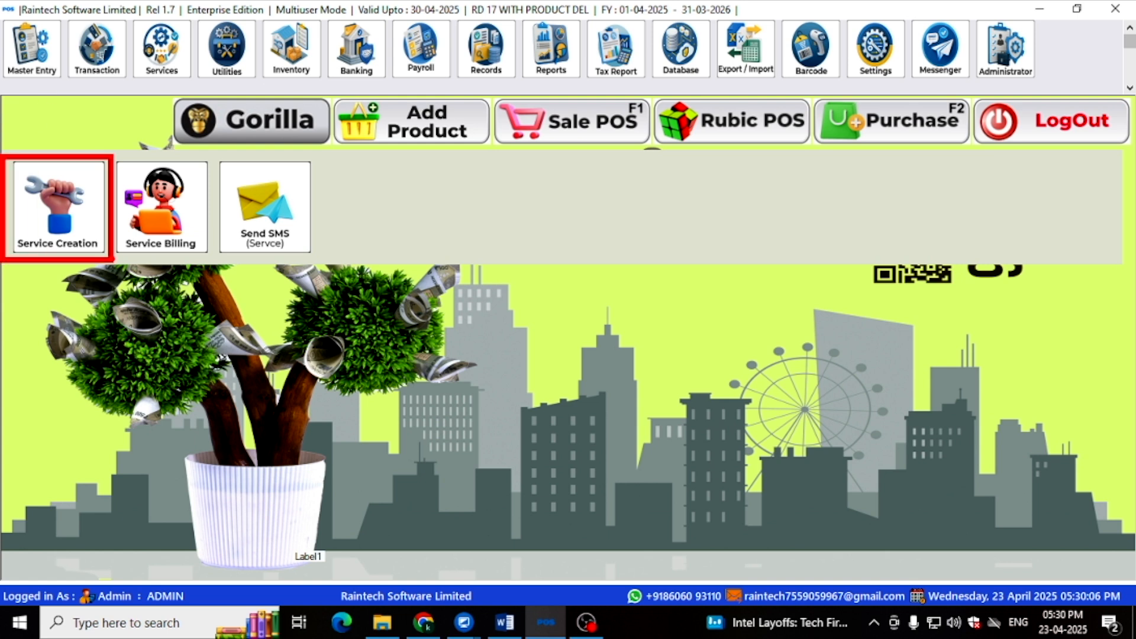
left_click(91, 221)
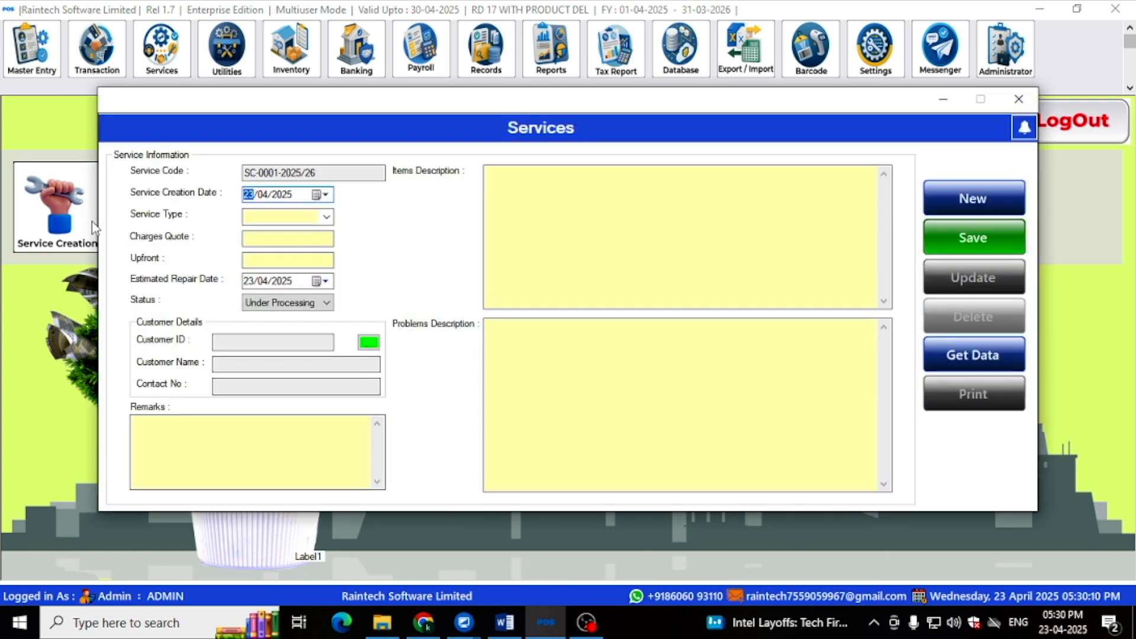
left_click_drag(323, 174, 225, 172)
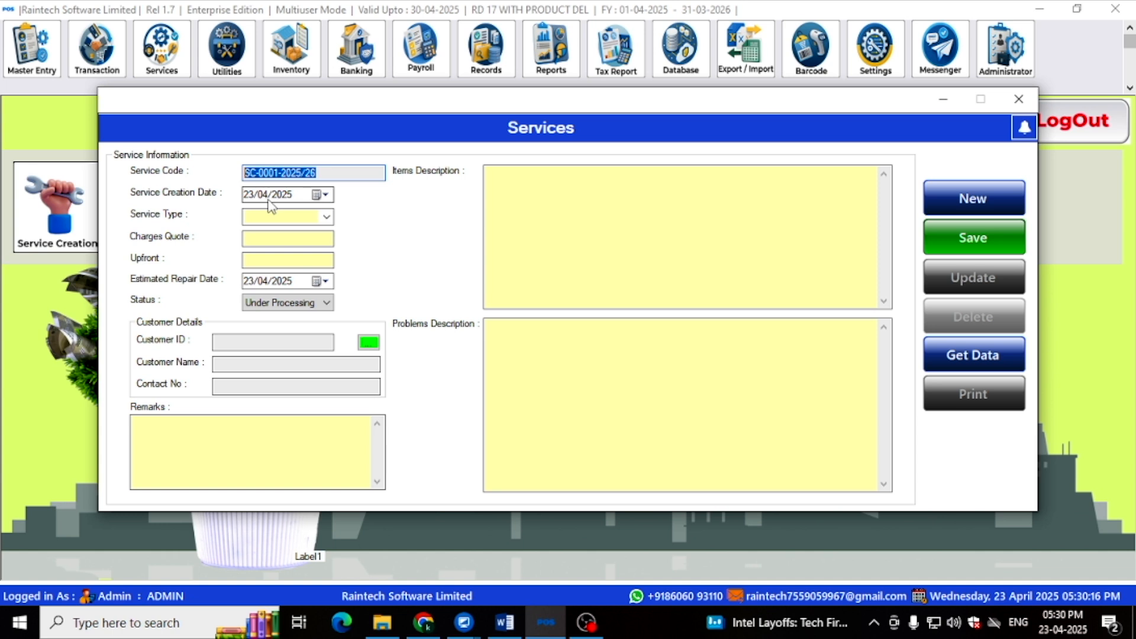
left_click(260, 217)
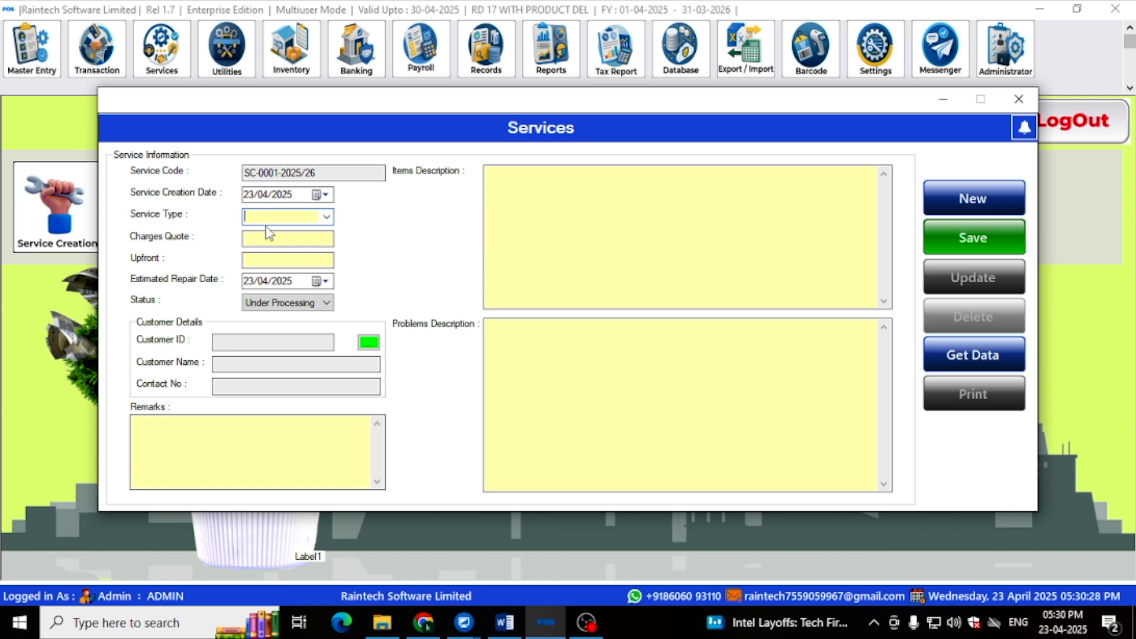
type("STICHING")
left_click(274, 239)
type("250")
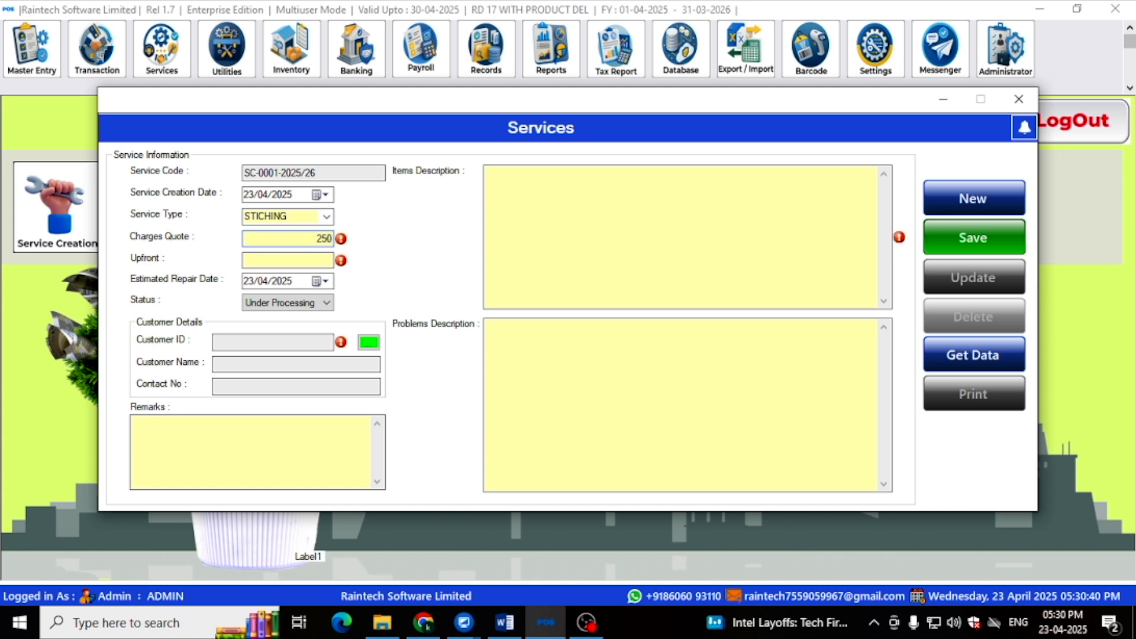
left_click(318, 262)
type("100")
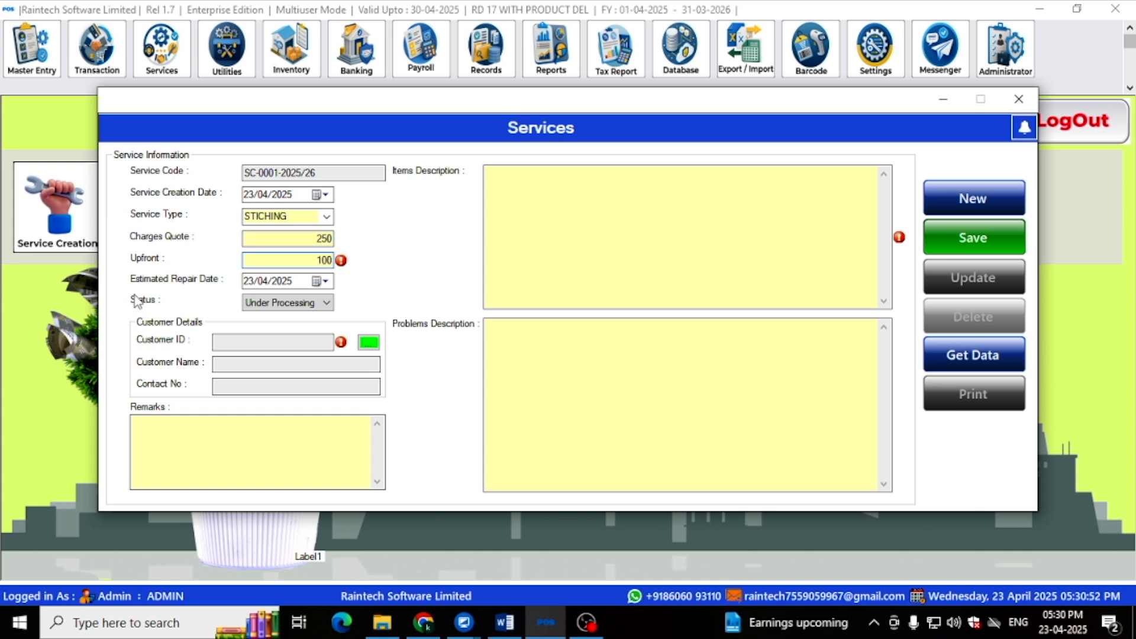
- Set the service's estimated repair date to 30/04/2025 and its status to Under Processing
left_click(325, 282)
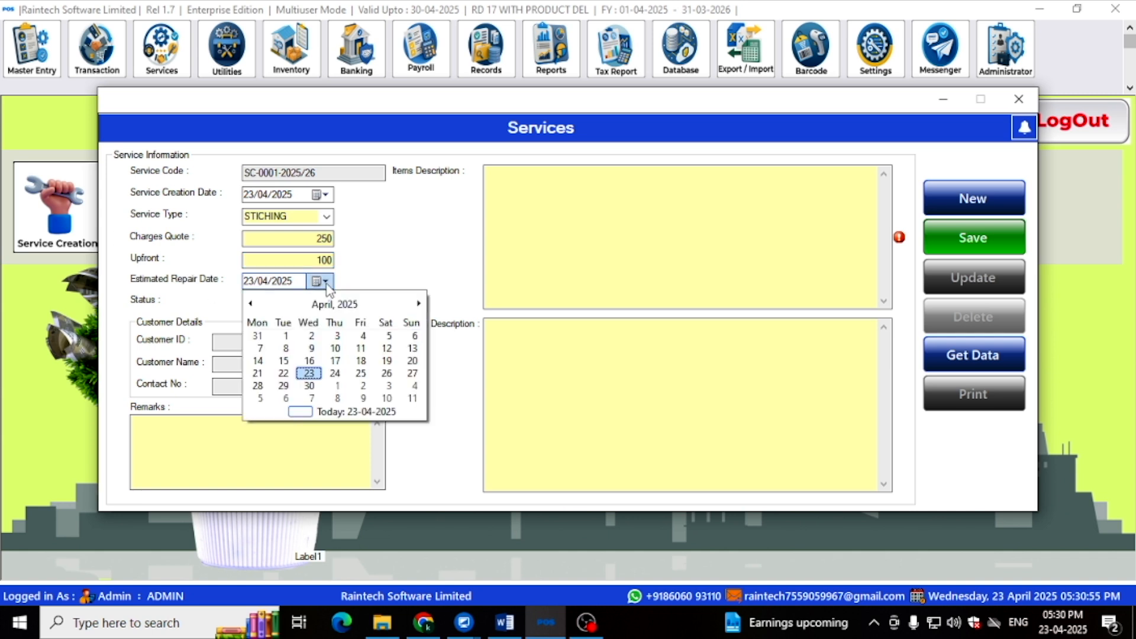
left_click(309, 386)
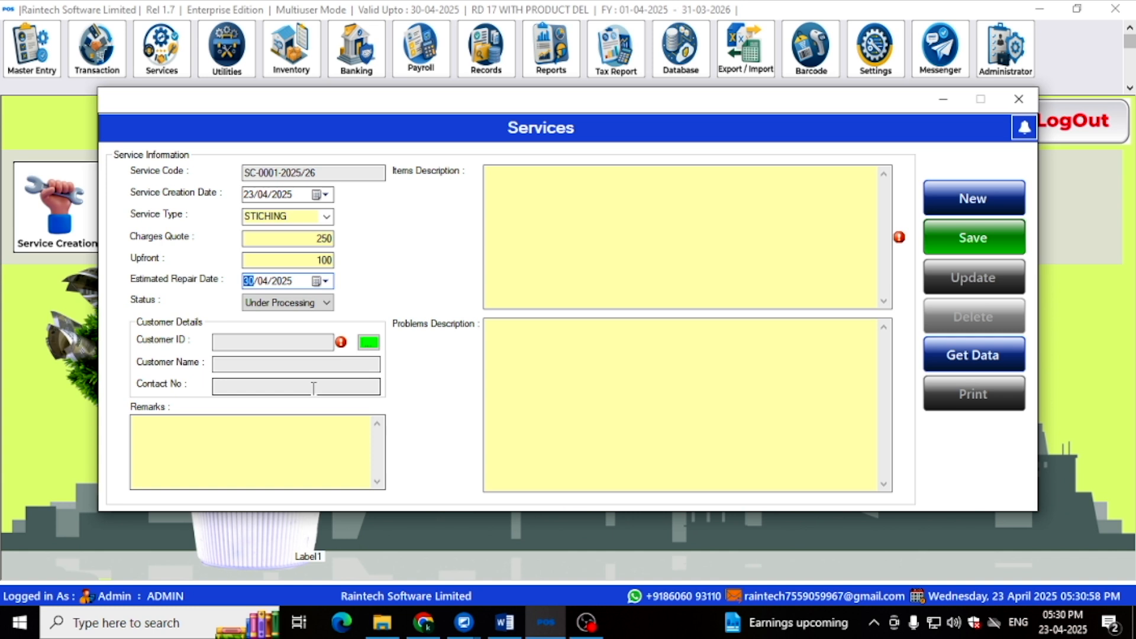
left_click(325, 303)
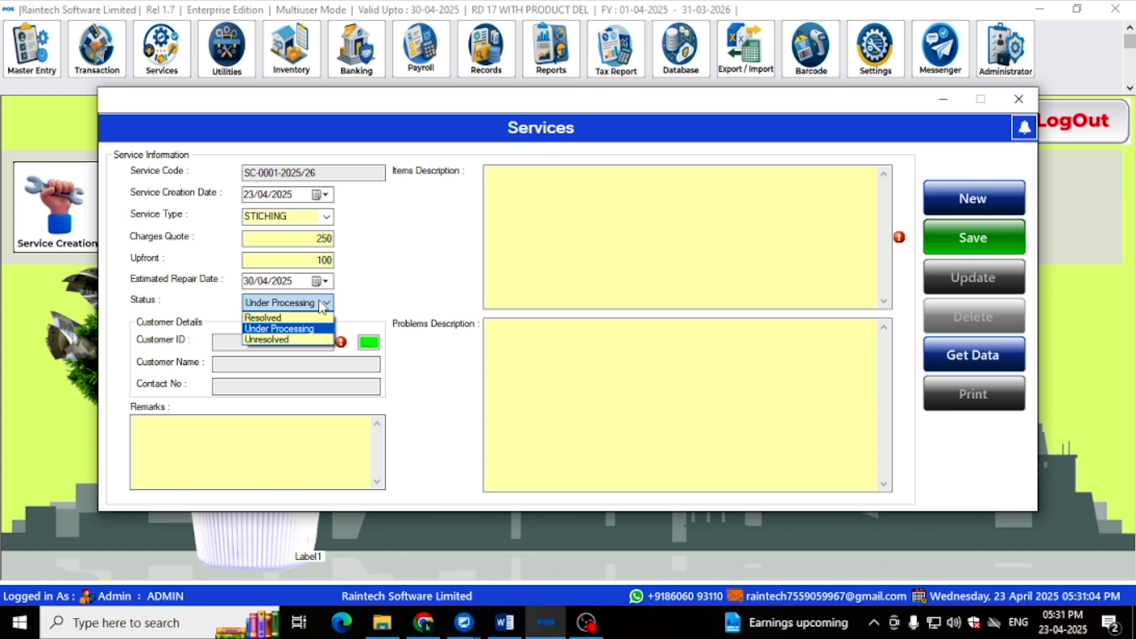
left_click(319, 329)
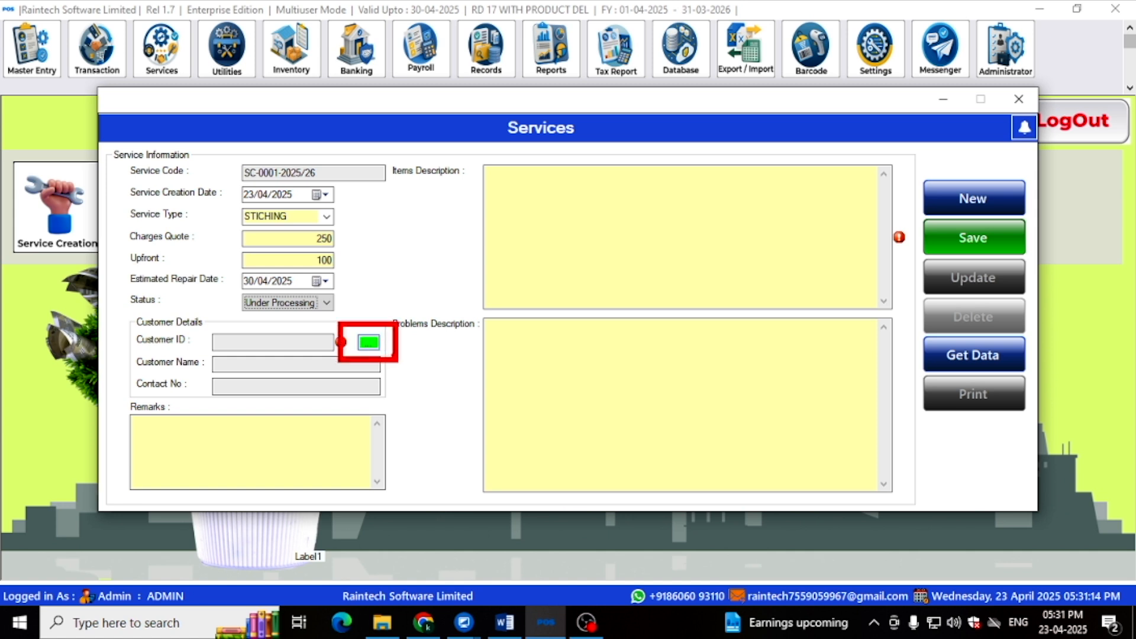
- Search the customer list by name and assign the matching existing customer to the service
left_click(369, 346)
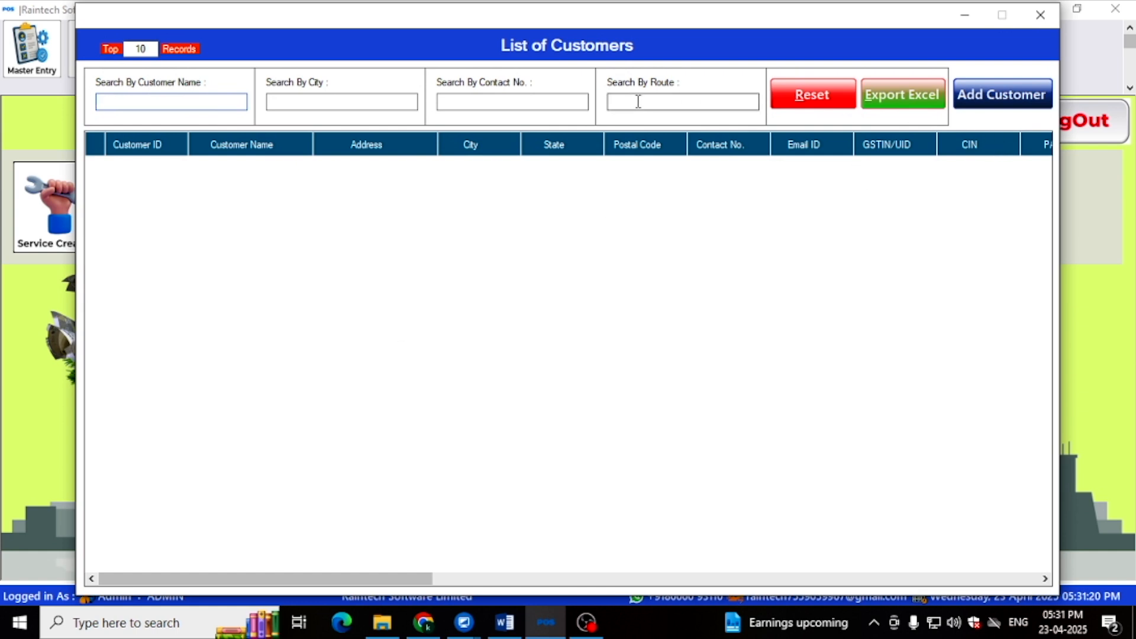
type("KEE")
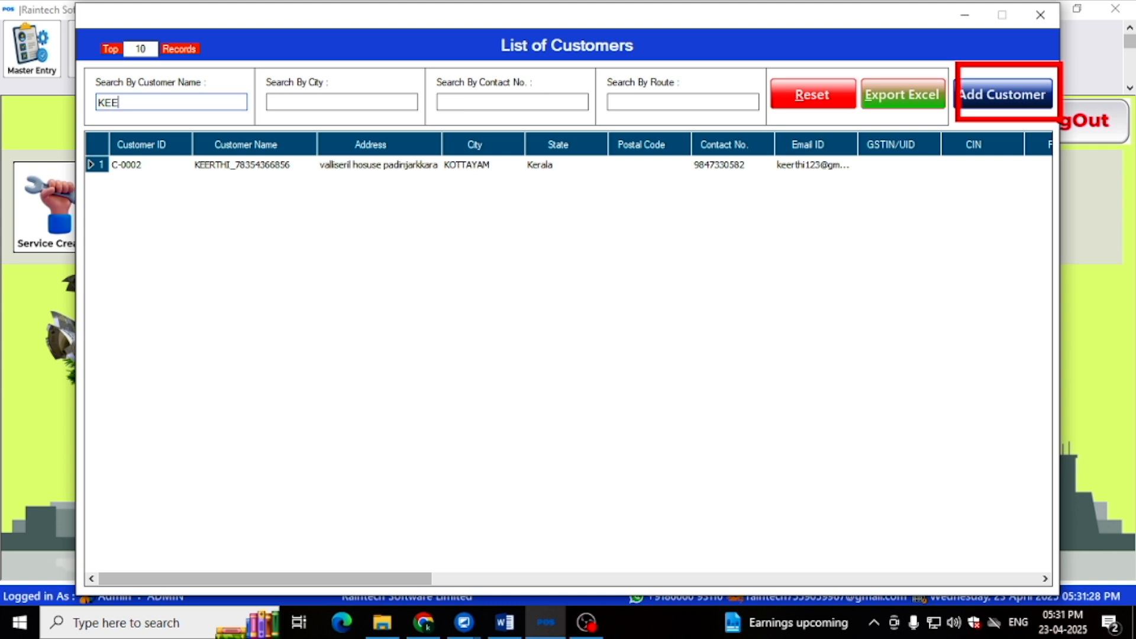
left_click(1006, 96)
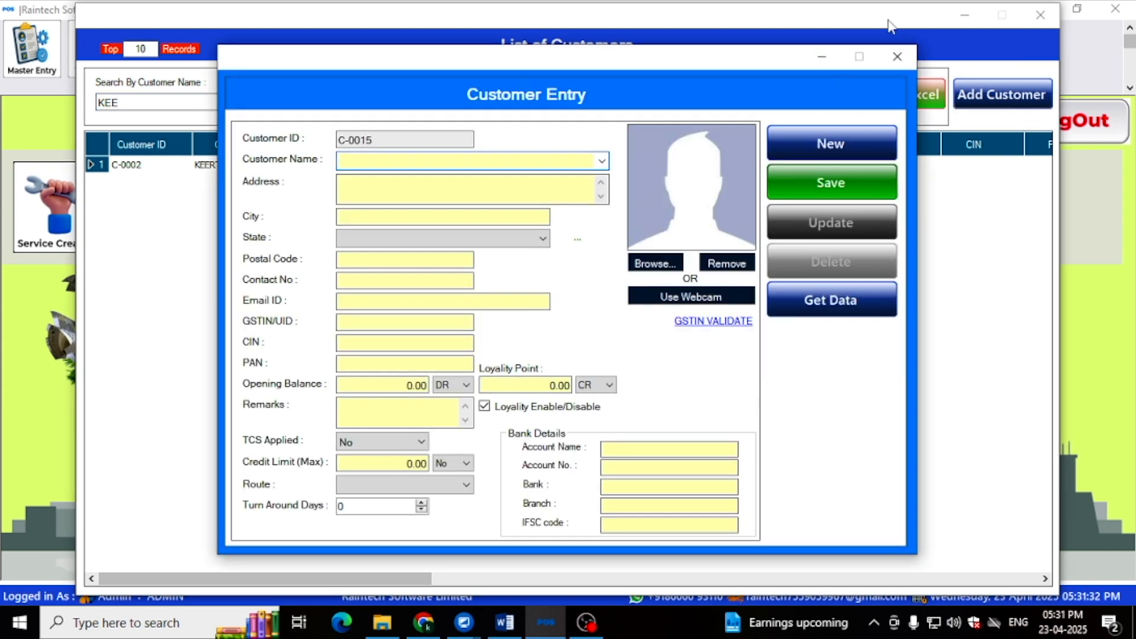
left_click(897, 56)
double_click(349, 171)
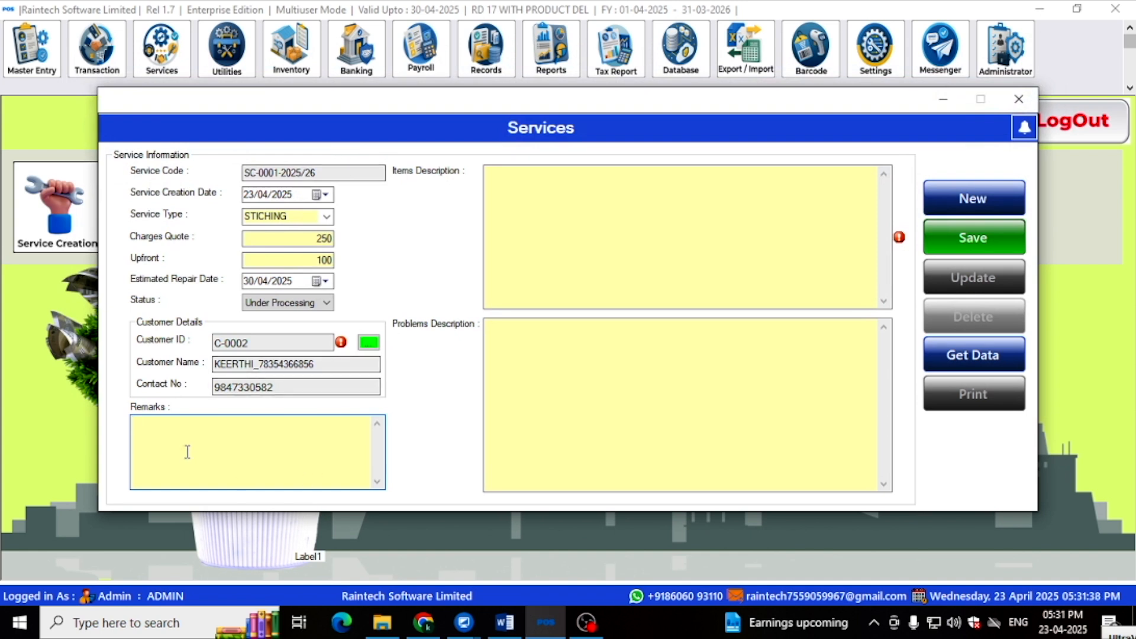
- Describe the service's item as "CHURIDAR CUT PIECE, RED COLOUR"
left_click(528, 191)
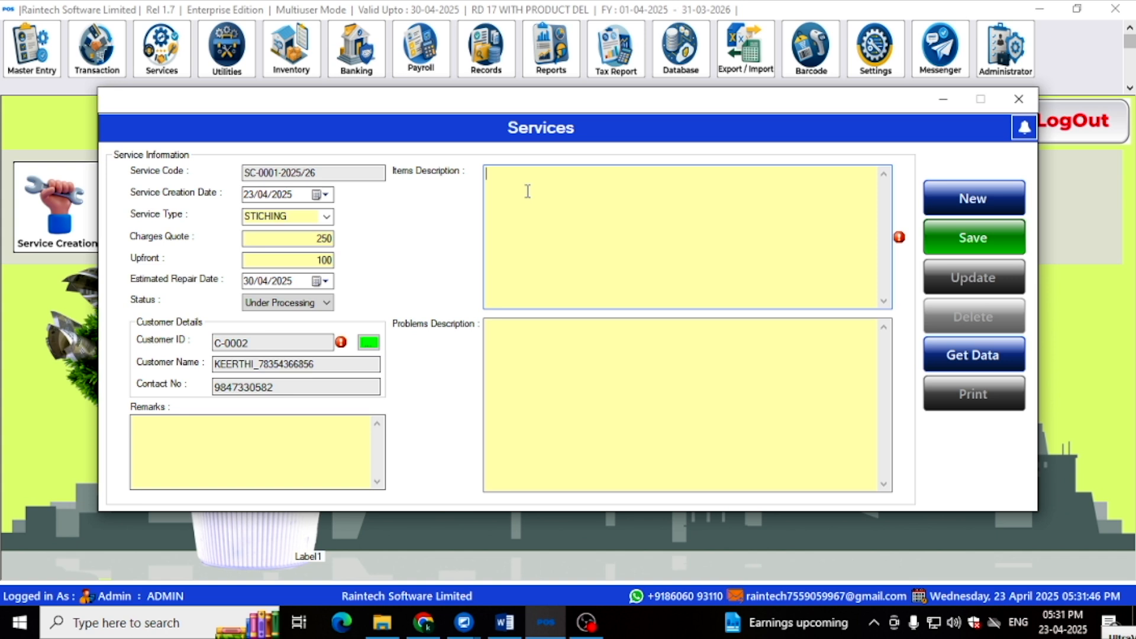
type("CHURIDAR CUT PIECE")
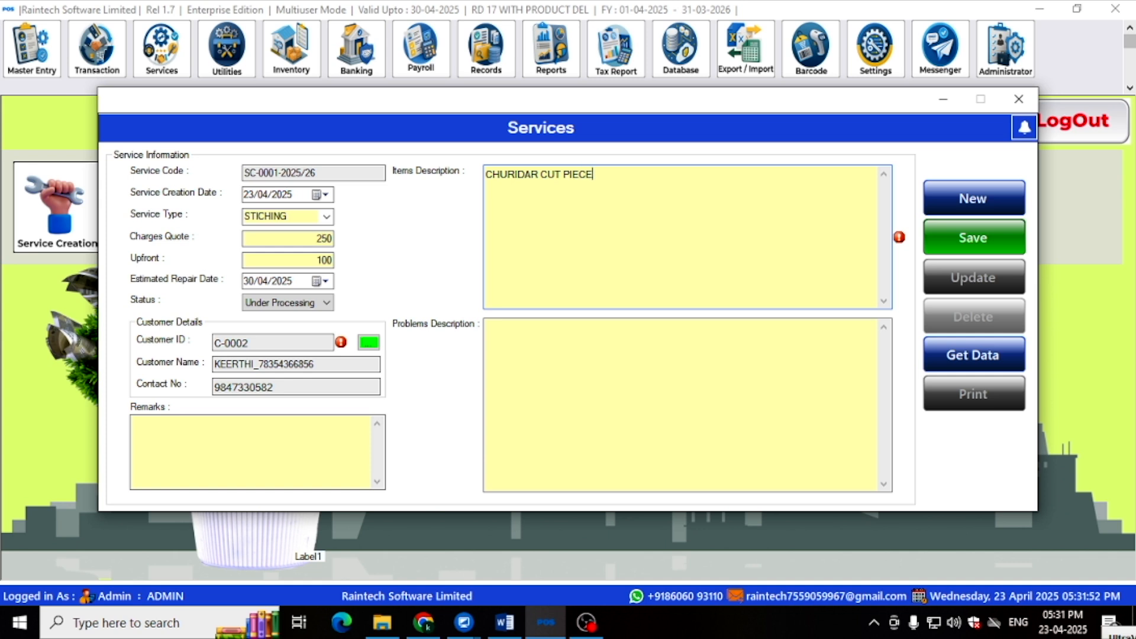
type(", RED COLOUR")
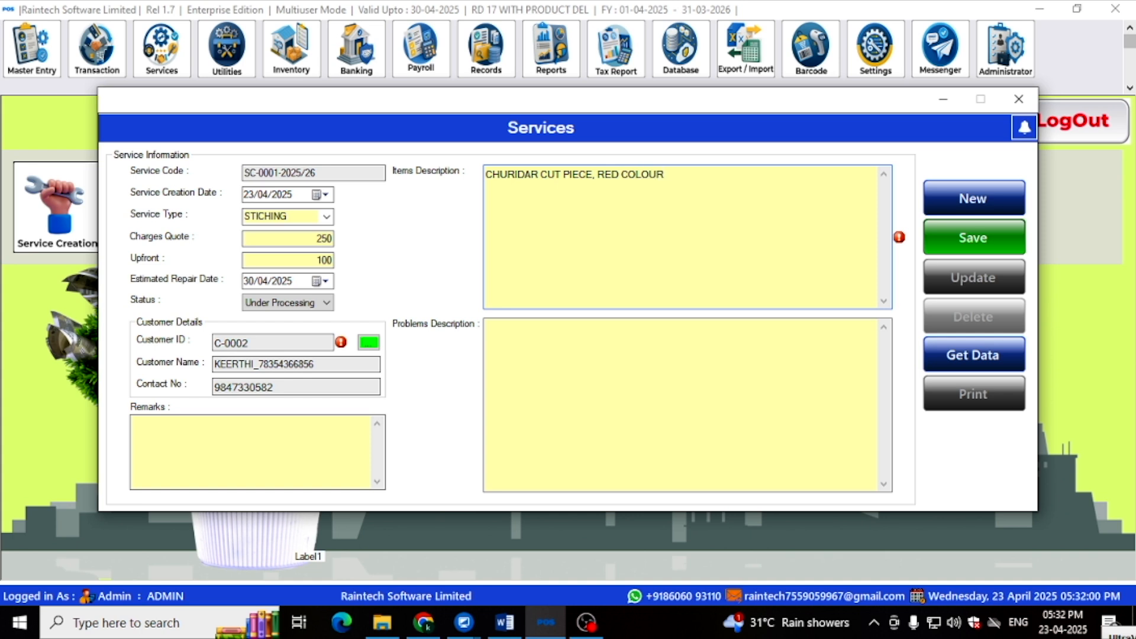
- Enter "MEASUREMENTS NECK 4.2 ROUNDEDD ROUND NECK . HALFF SLEEVE" as the problems description and save the service record
left_click(550, 398)
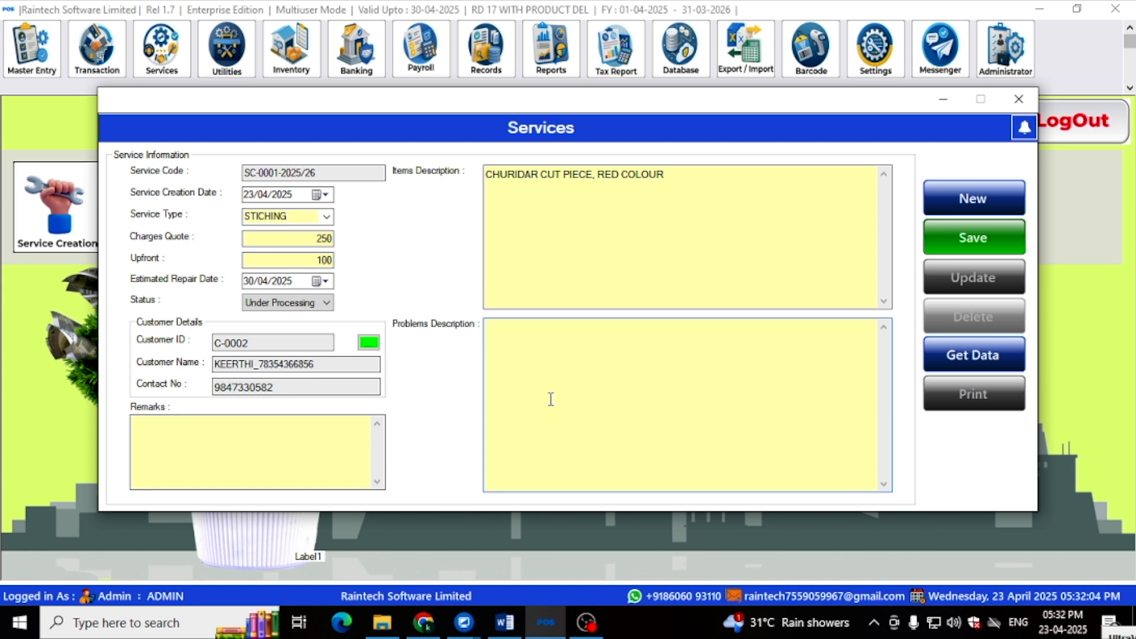
type("HEIGHT")
key("BackSpace")
key("BackSpace")
key("BackSpace")
key("BackSpace")
key("BackSpace")
key("BackSpace")
type("MEASUREE")
key("BackSpace")
type("MENTS ")
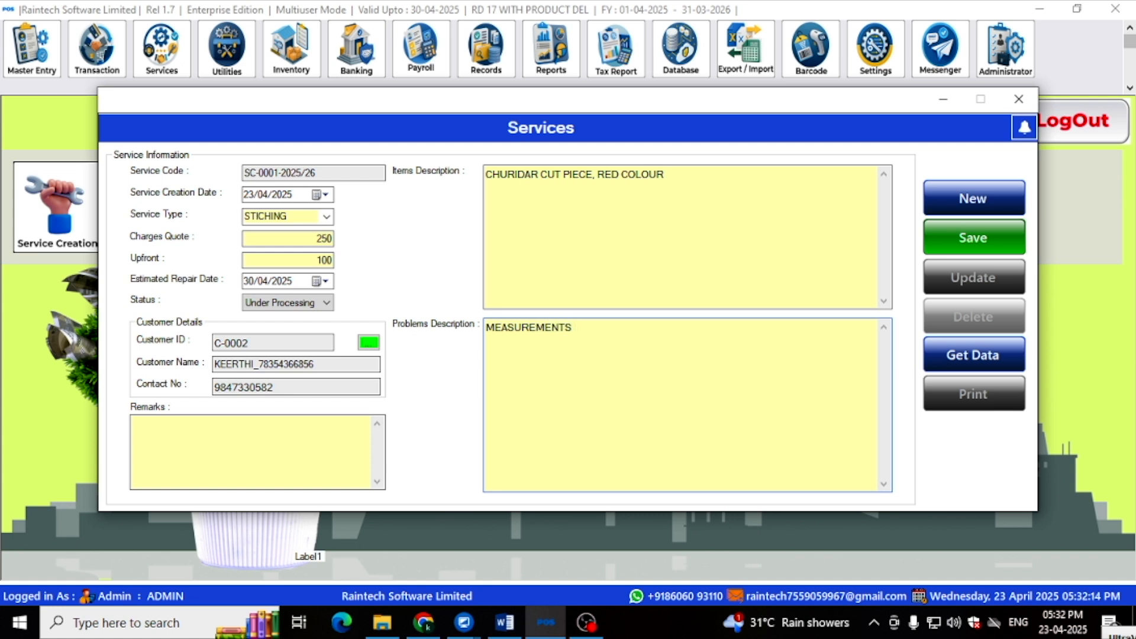
type("NECK 4.2")
left_click(332, 239)
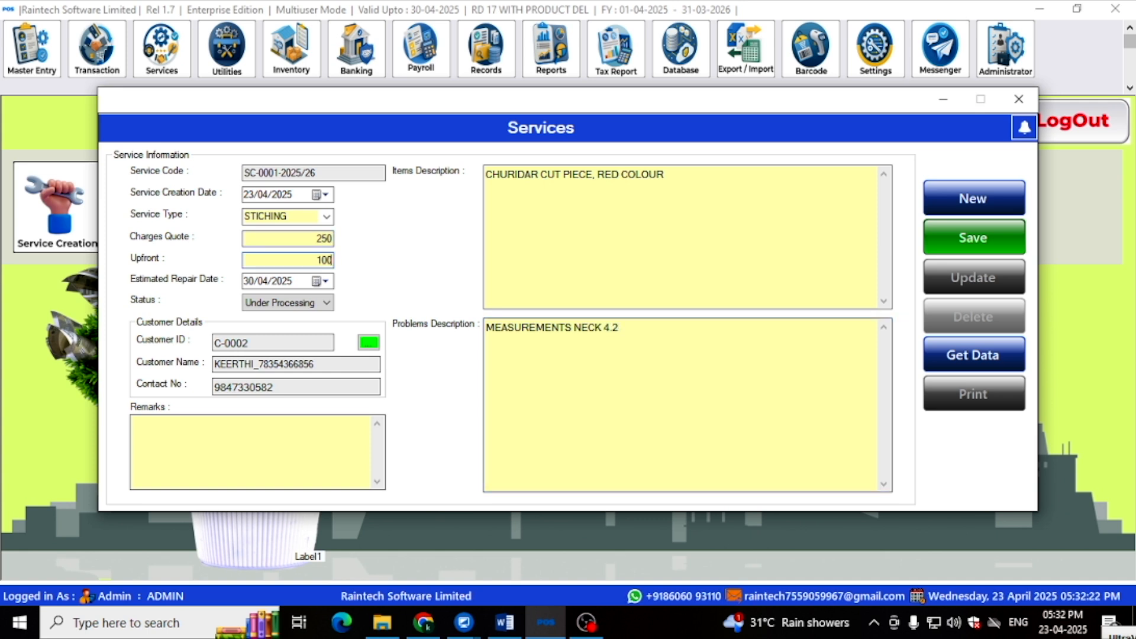
left_click(654, 327)
type("ROUNDEDD")
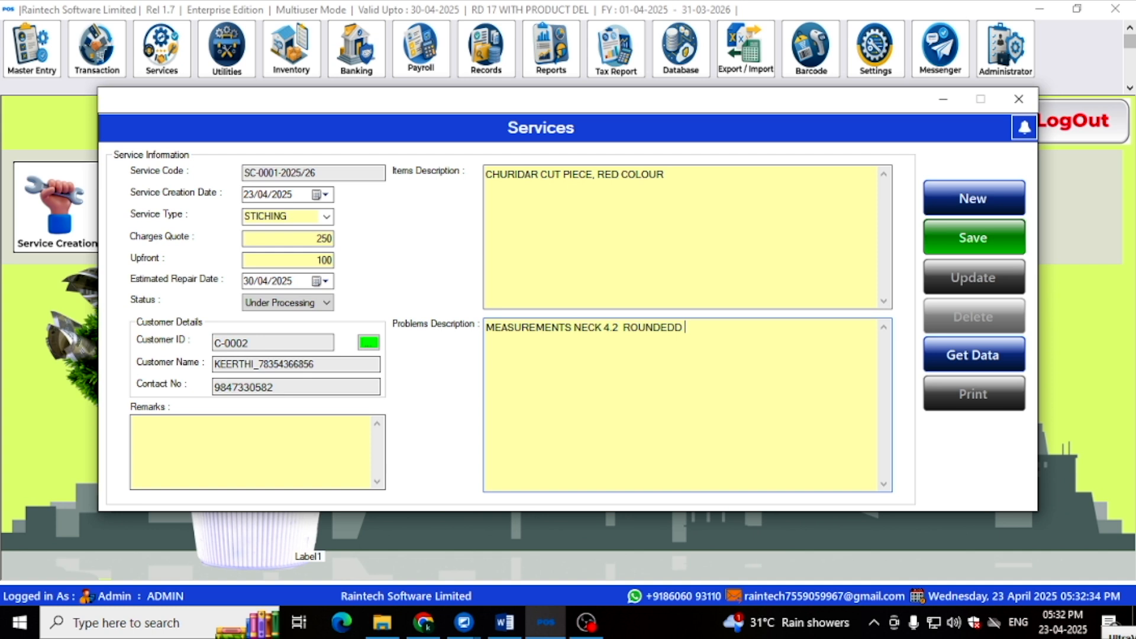
type("ROUND NECK . HA")
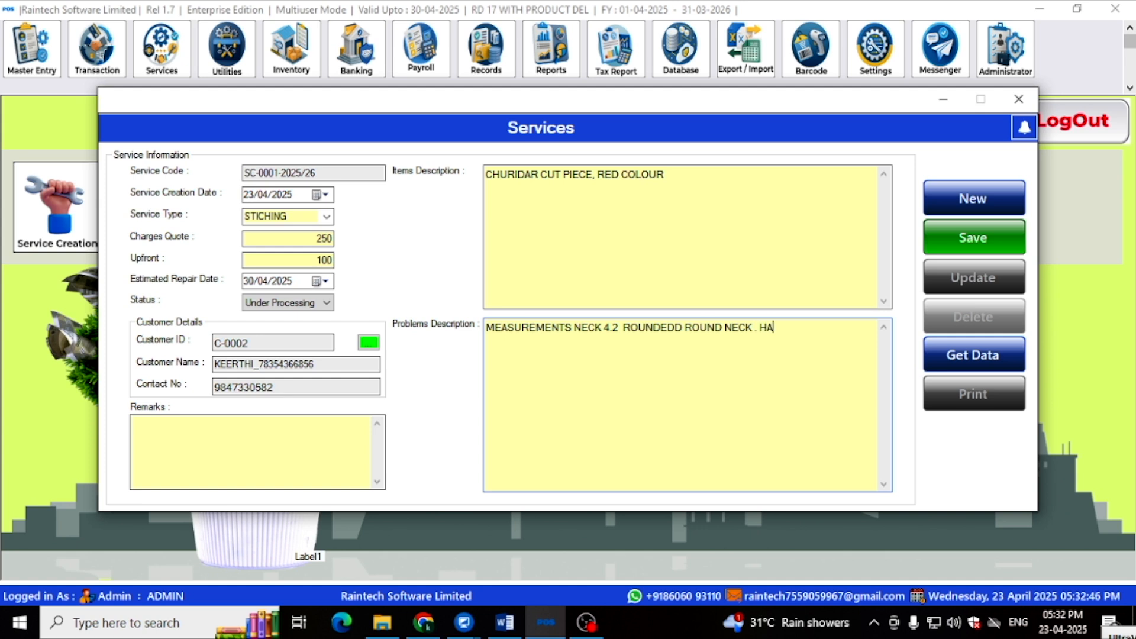
type("LFF SLEEVE")
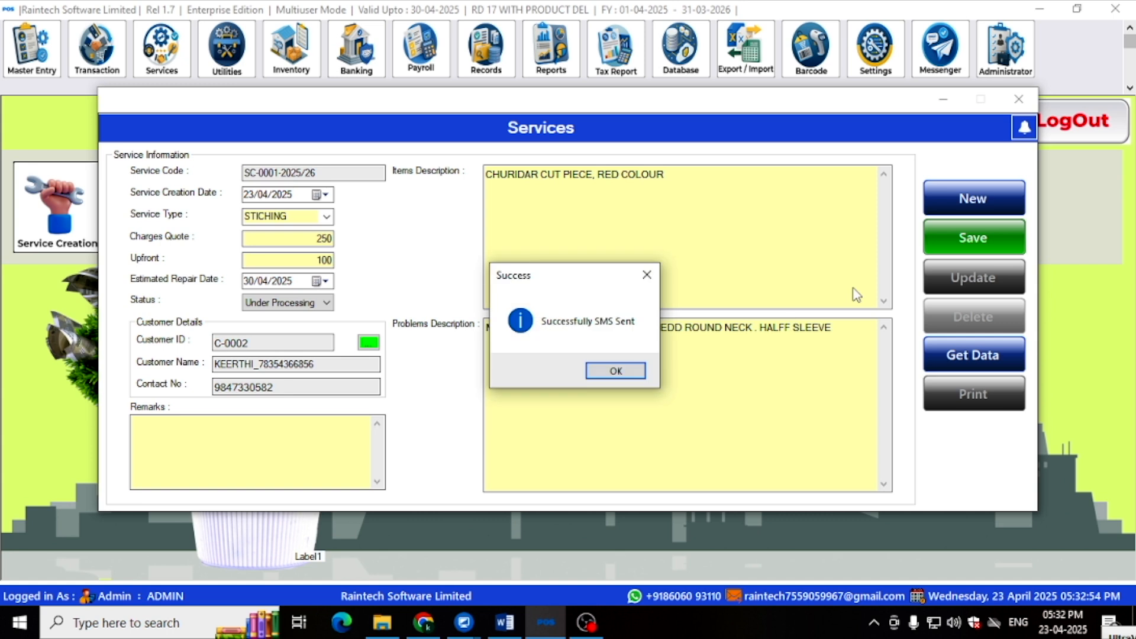
- Review the print preview of the service receipt, and close it together with the service form
left_click(616, 372)
left_click(582, 371)
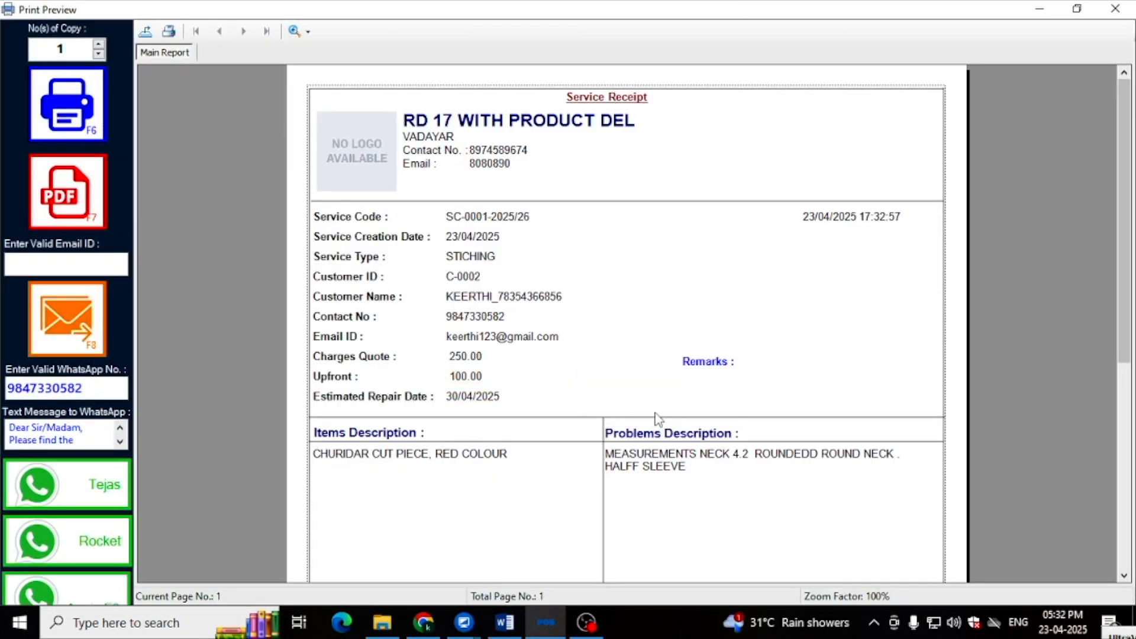
scroll(657, 421, "down", 3)
scroll(676, 421, "up", 3)
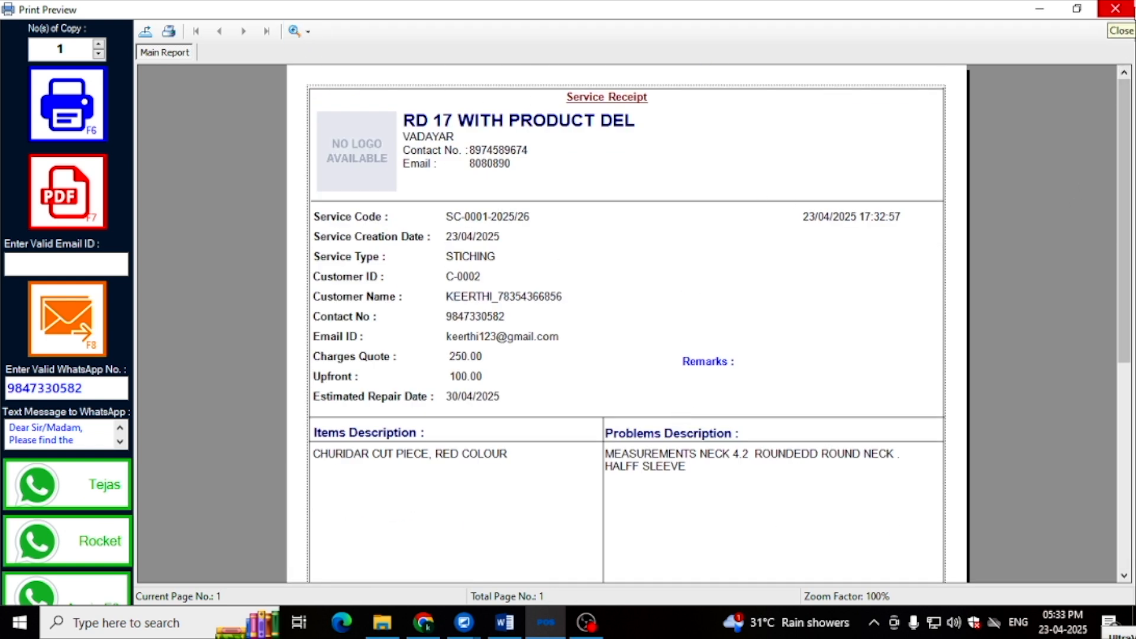
left_click(1115, 9)
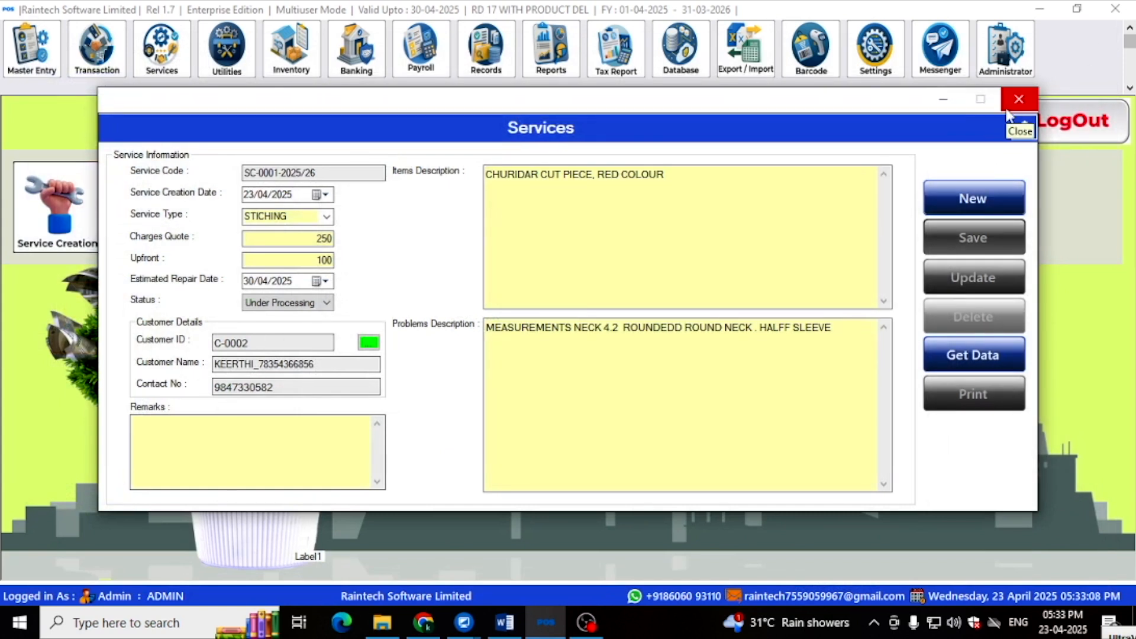
left_click(1006, 107)
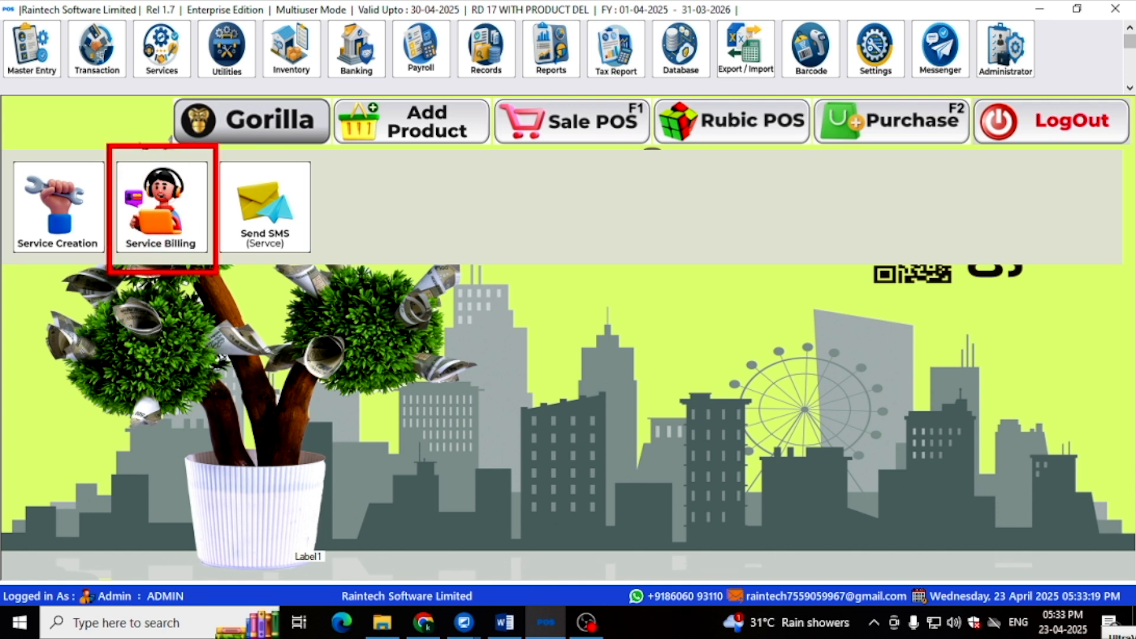
- Start a service bill and load the saved STICHING service into it, filtering the services list by its service code
left_click(194, 223)
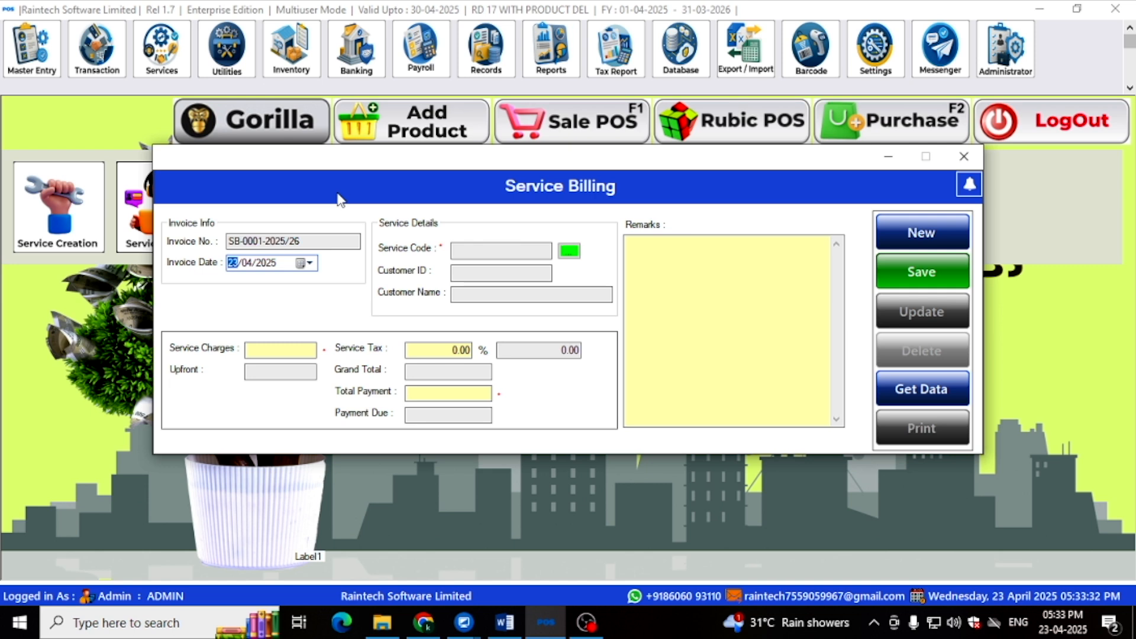
mouse_move(537, 224)
left_mouse_down()
mouse_move(551, 260)
mouse_move(638, 289)
left_mouse_up()
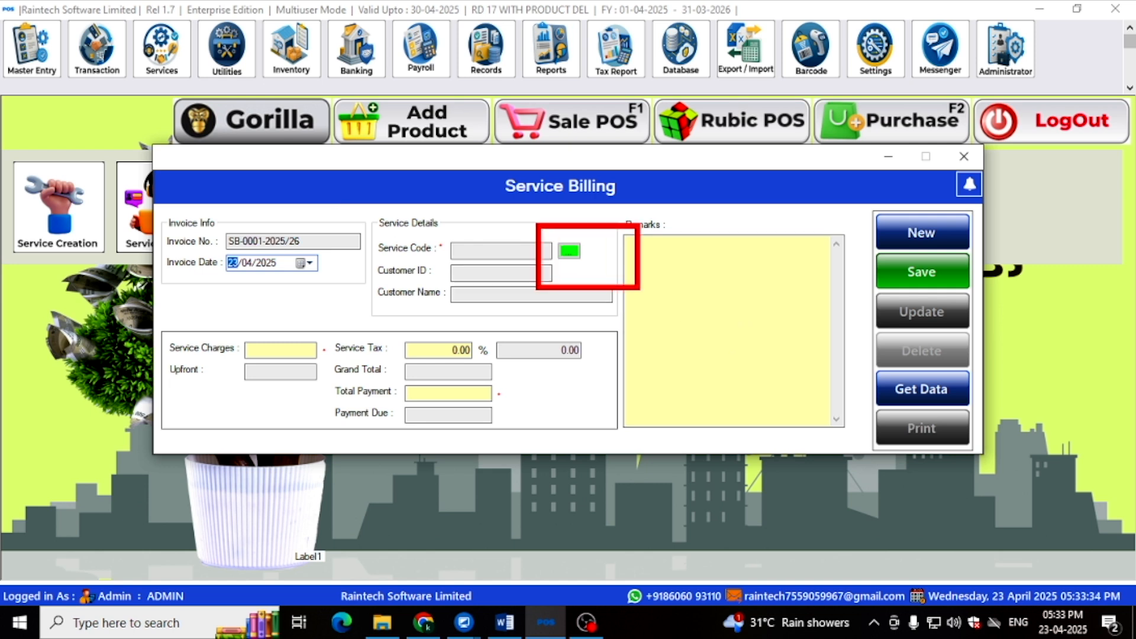
left_click(570, 251)
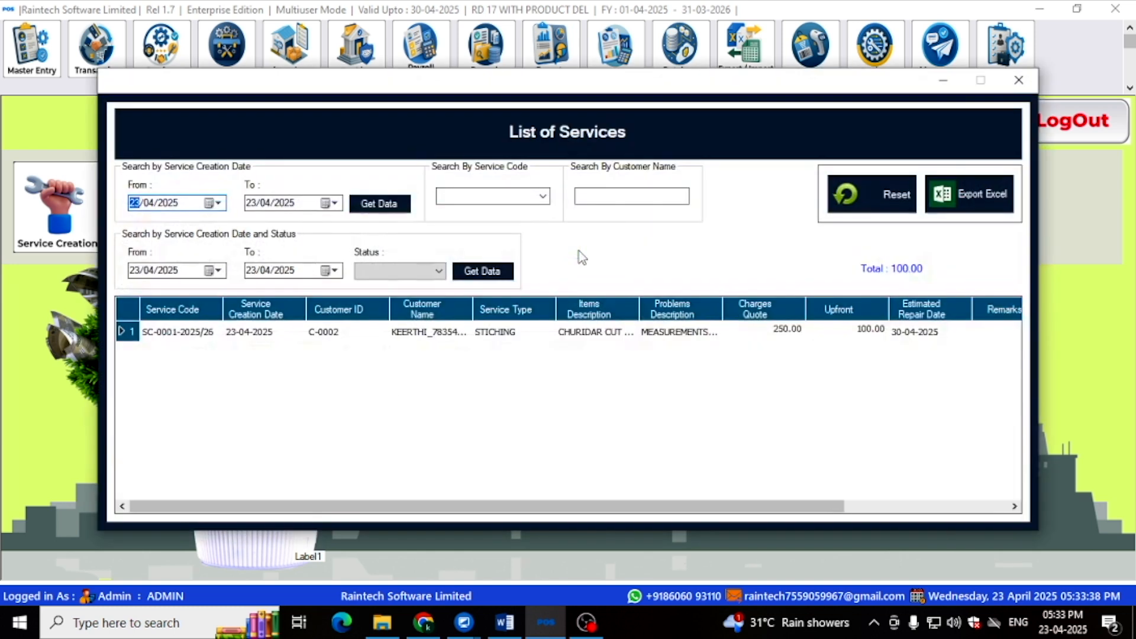
left_click(607, 195)
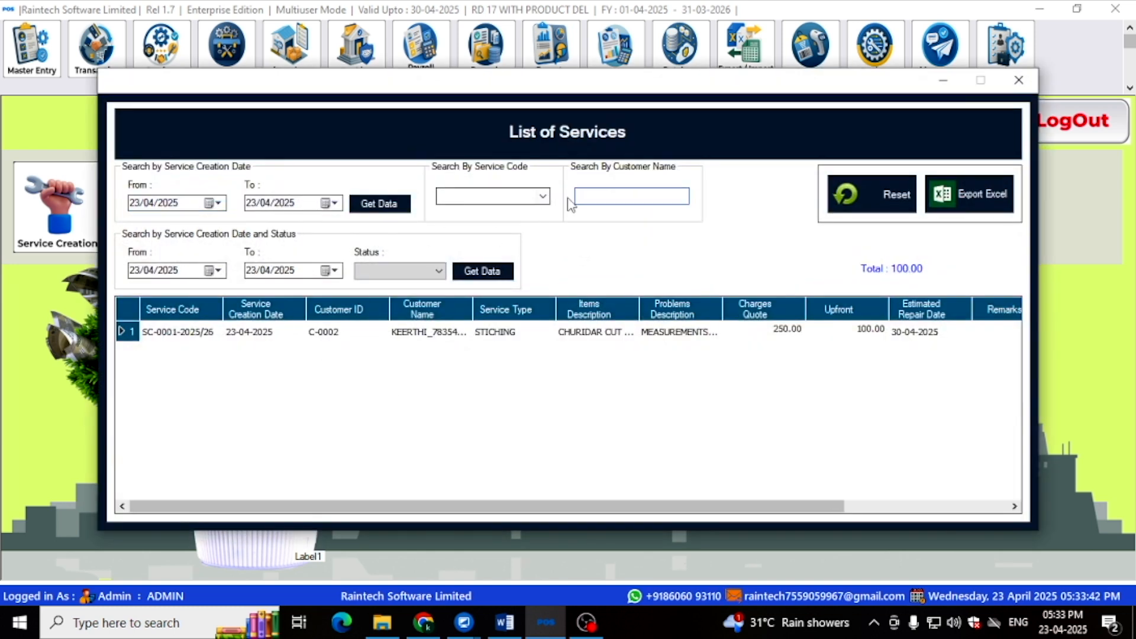
left_click(542, 196)
left_click(493, 211)
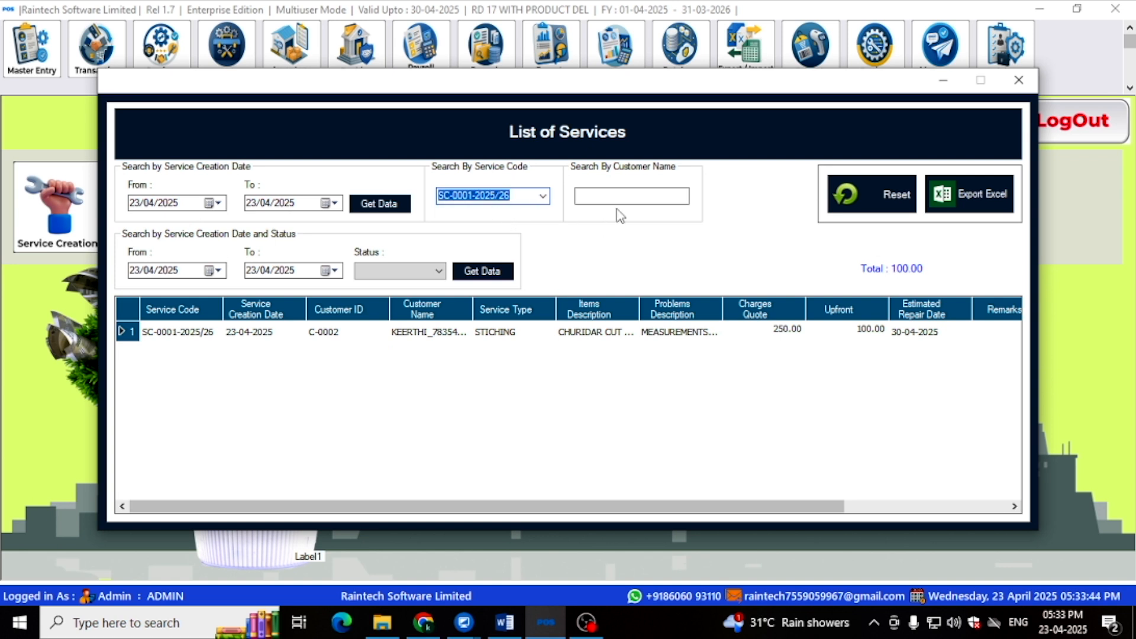
left_click(603, 197)
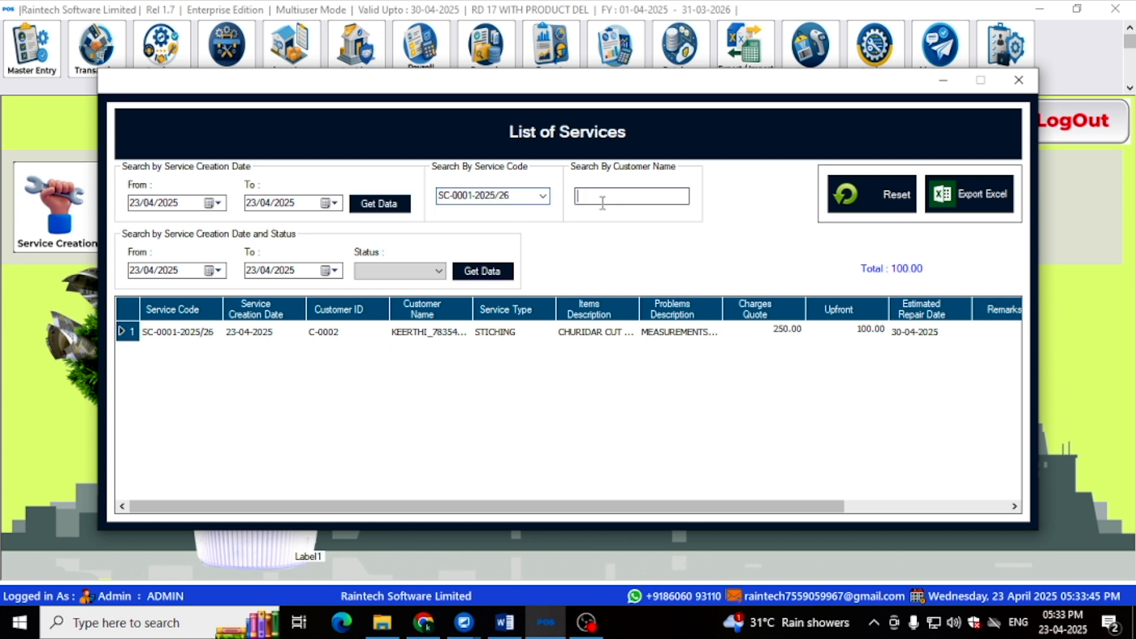
double_click(431, 333)
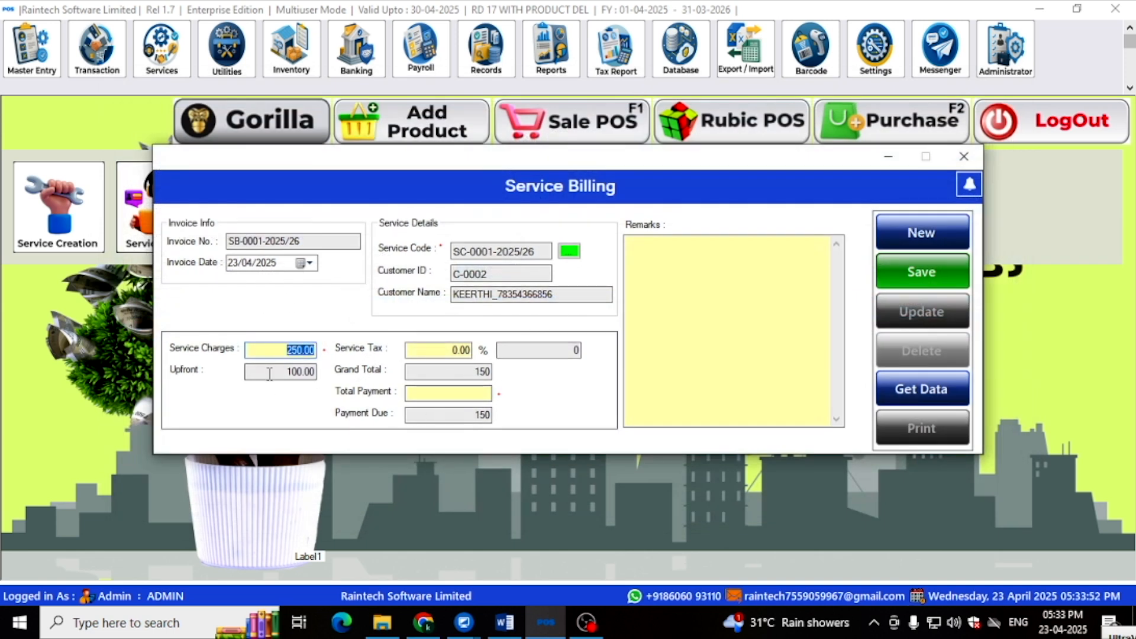
- Set the bill's total payment to 150 and save the service bill
key("Tab")
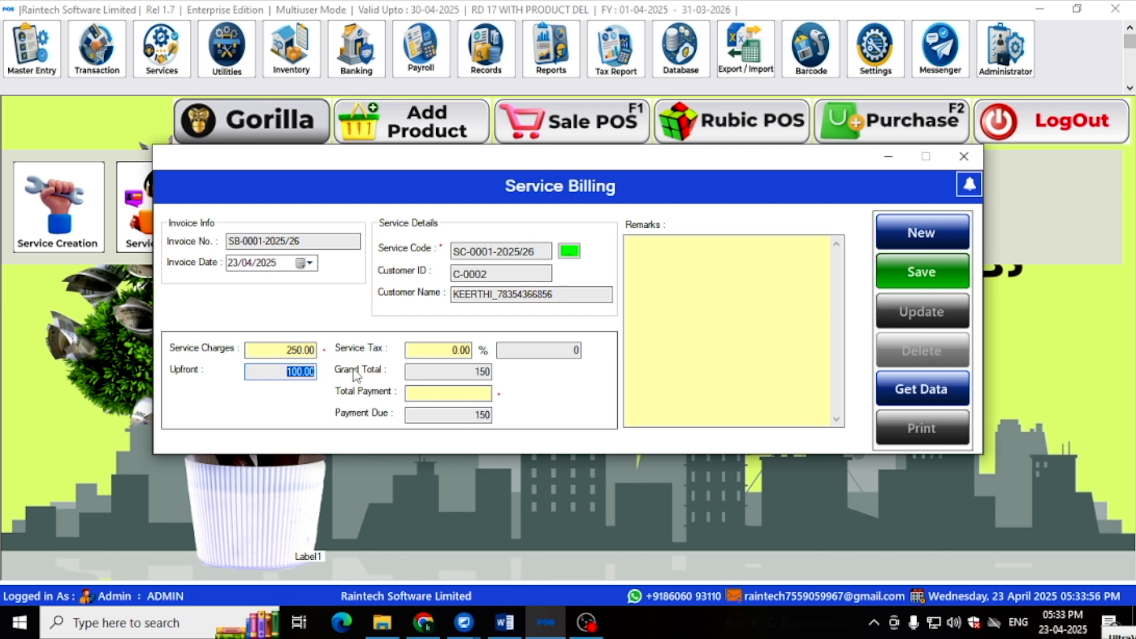
left_click(453, 392)
type("150")
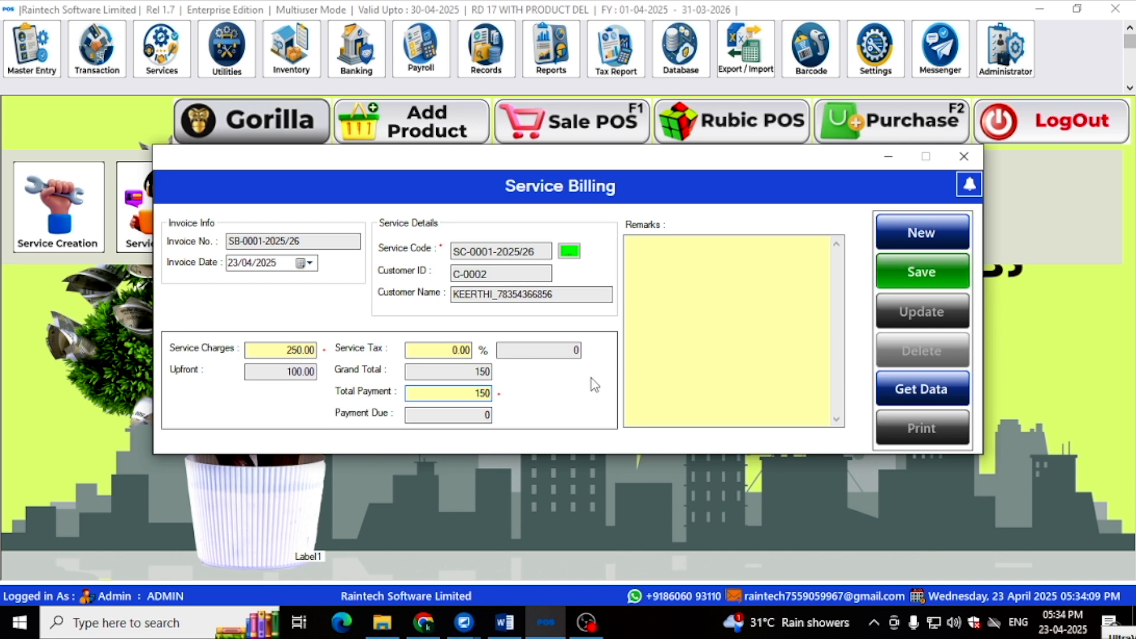
left_click(613, 371)
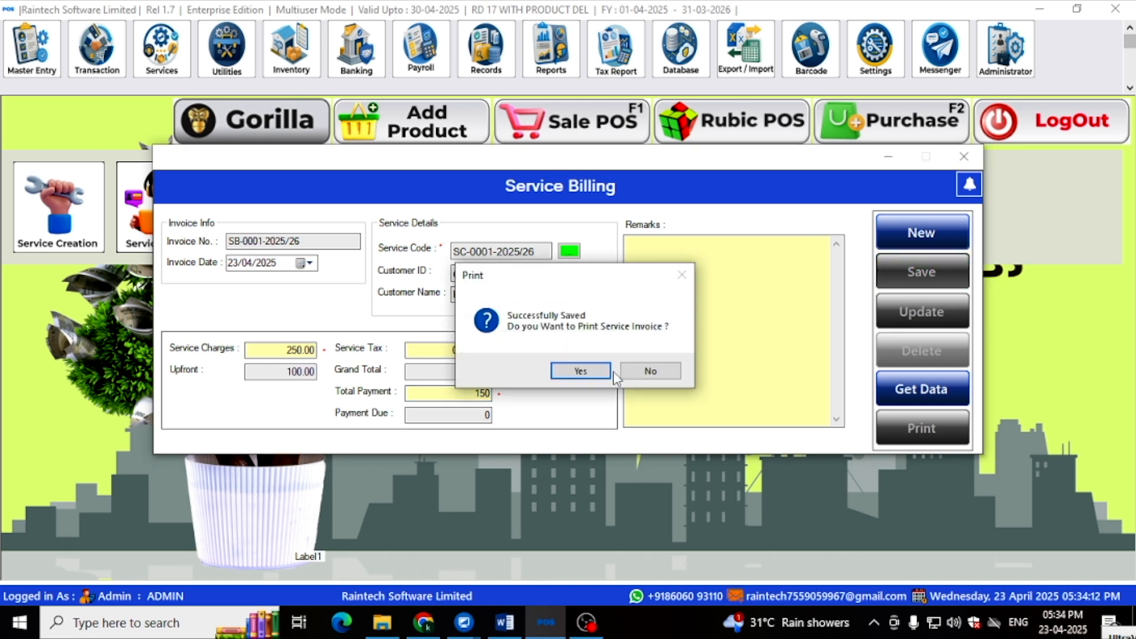
- Review the print preview of the service invoice, and close it together with the billing form
left_click(581, 372)
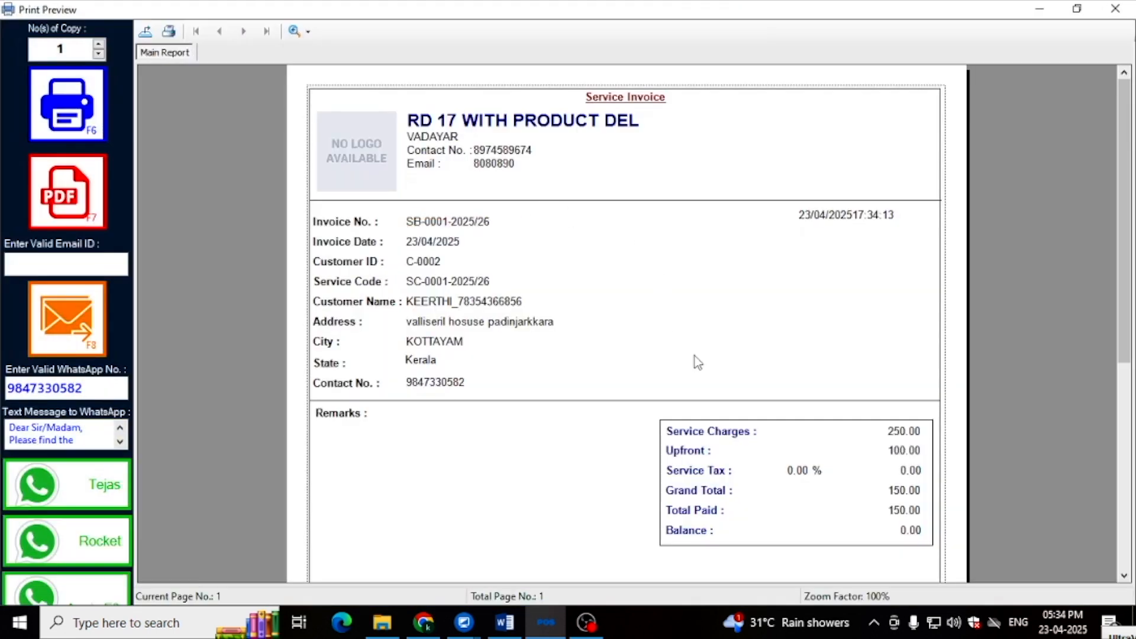
scroll(761, 410, "down", 2)
scroll(761, 413, "up", 2)
left_click(1116, 9)
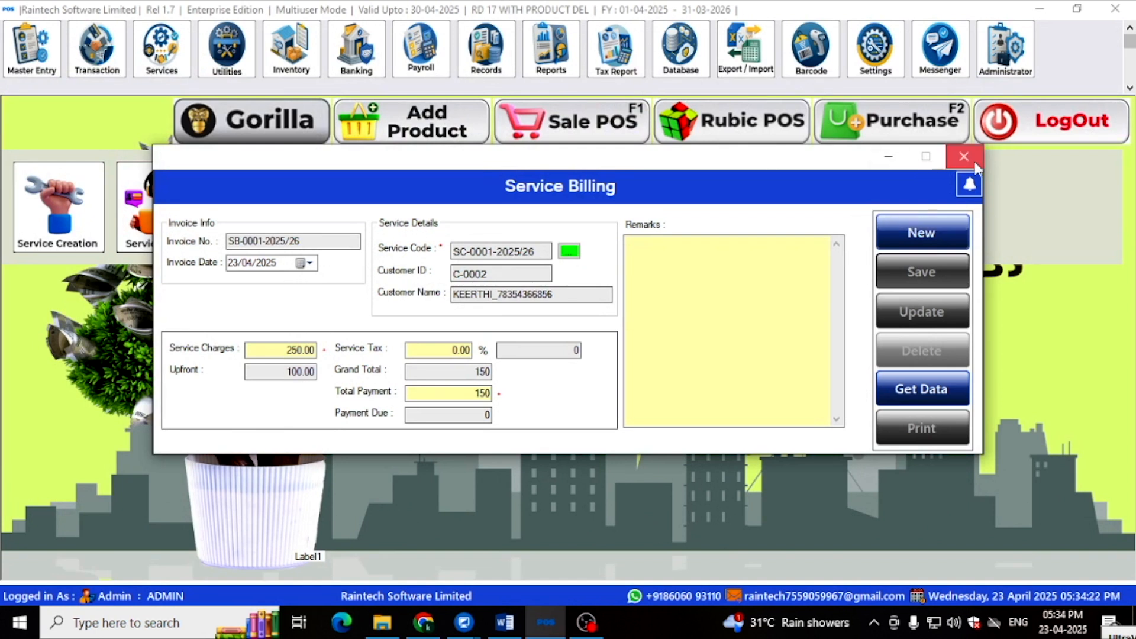
left_click(965, 157)
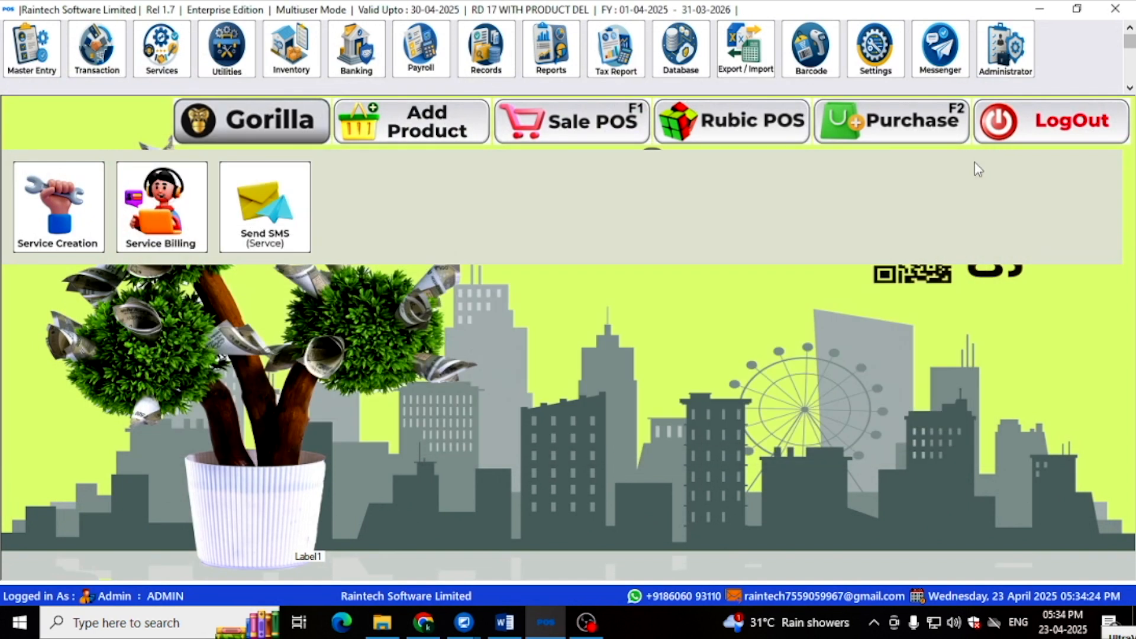